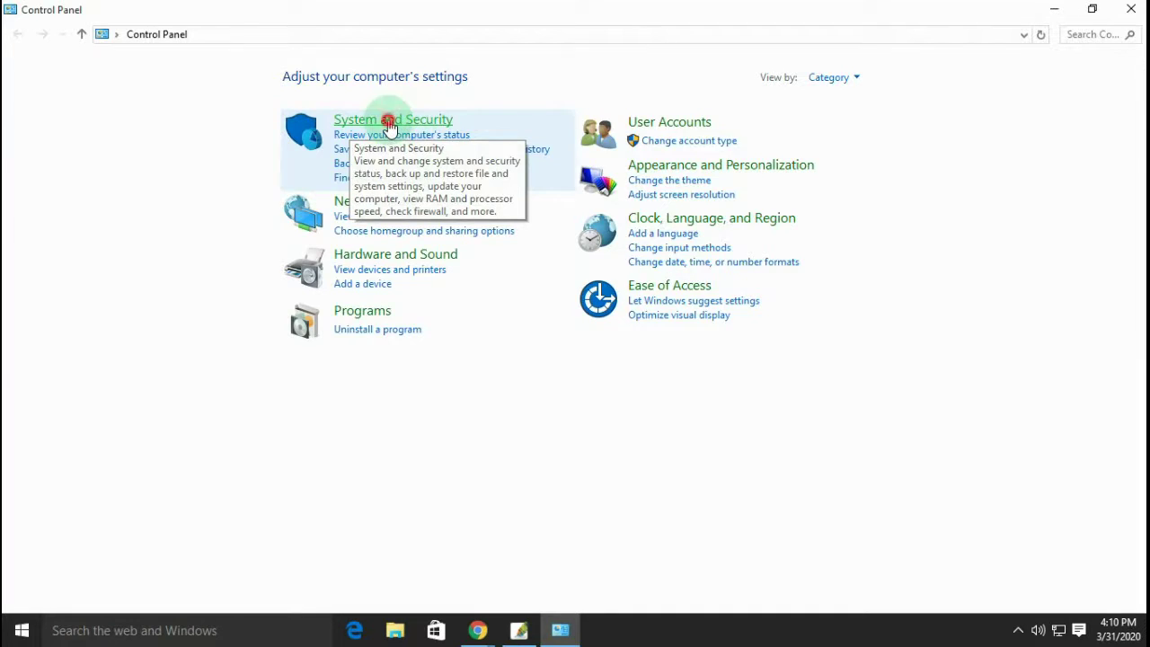
Open System Configuration from the Administrative Tools under System and Security in Control Panel.
{"action": "left_click", "coordinate": [388, 122]}
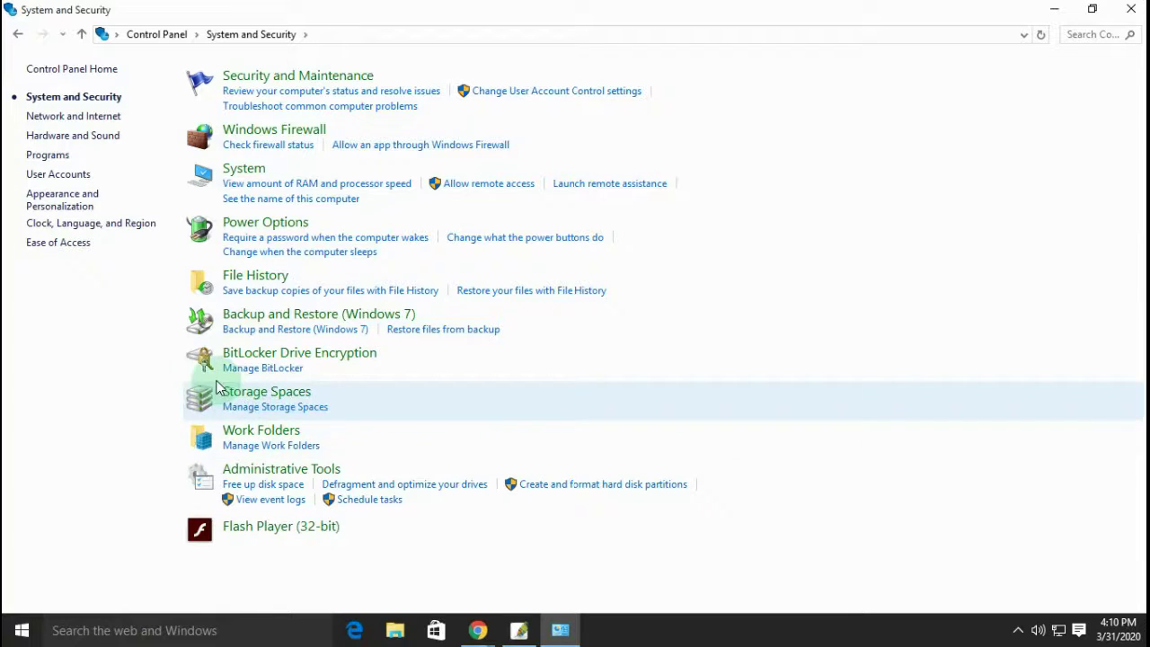
{"action": "left_click", "coordinate": [266, 473]}
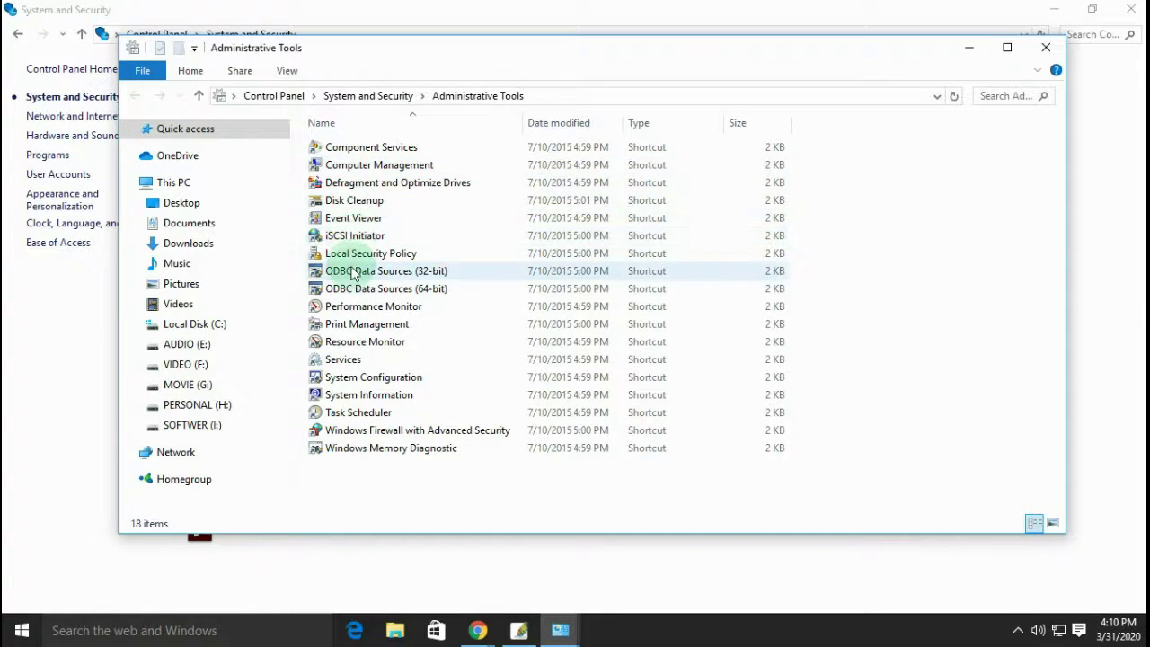
{"action": "left_click", "coordinate": [345, 384]}
{"action": "double_click", "coordinate": [346, 385]}
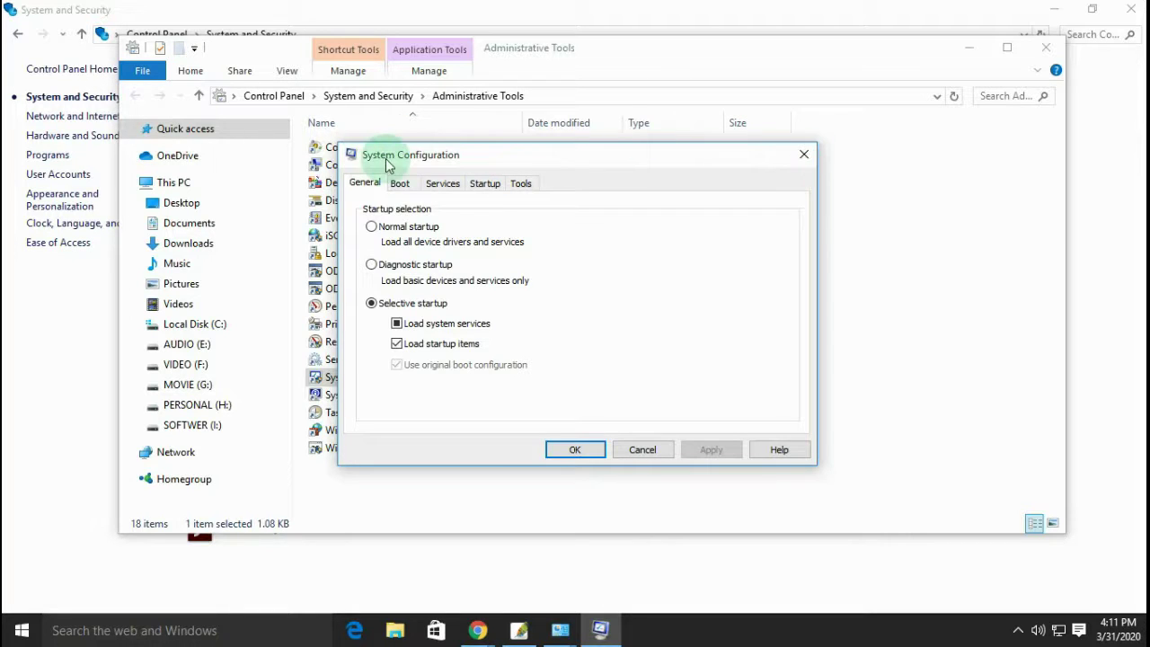
Close System Configuration, Administrative Tools and Control Panel, and refresh the desktop.
{"action": "left_click", "coordinate": [803, 154]}
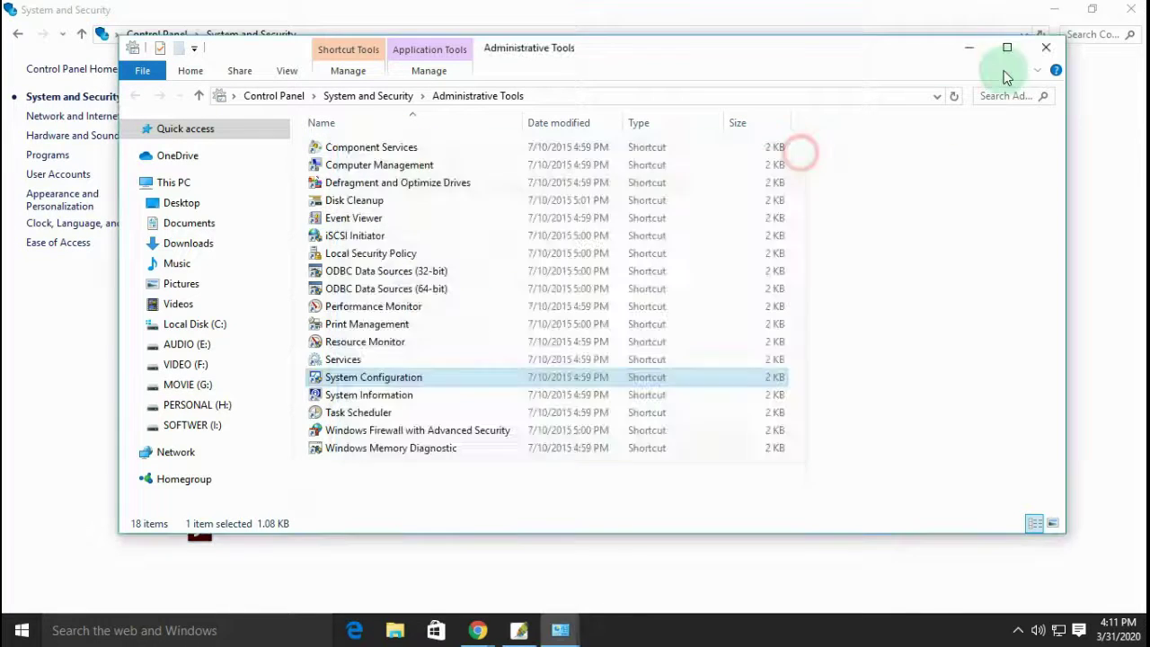
{"action": "left_click", "coordinate": [1045, 47]}
{"action": "left_click", "coordinate": [1131, 9]}
{"action": "right_click", "coordinate": [318, 145]}
{"action": "left_click", "coordinate": [361, 191]}
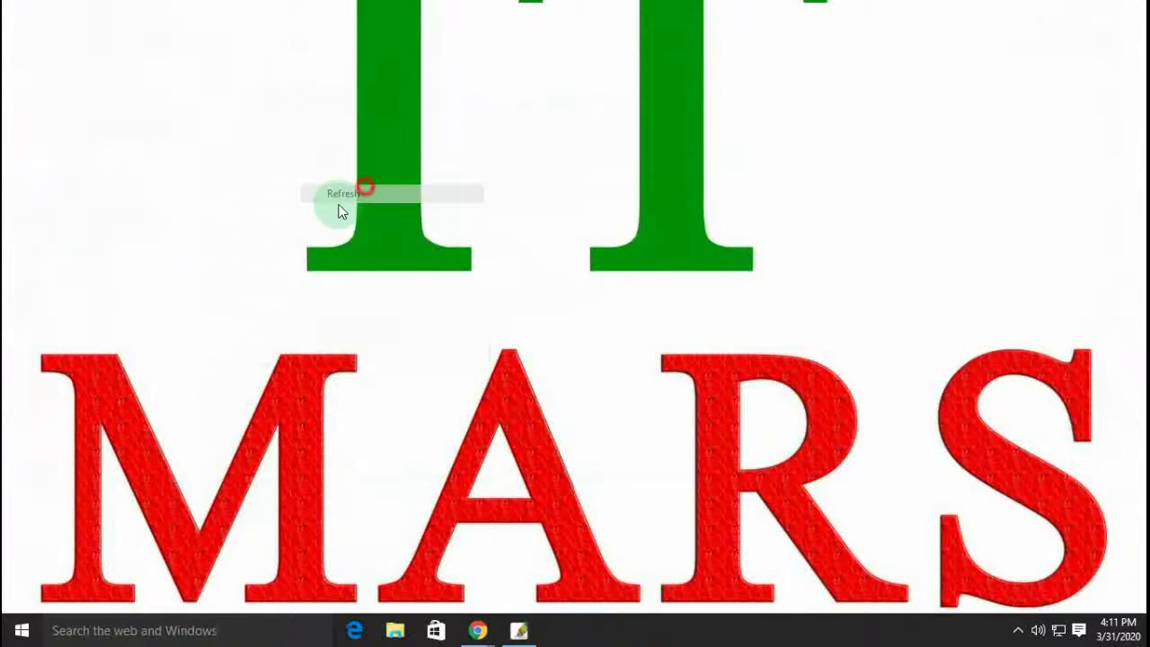
Search Windows for "system" and open the System Configuration desktop app.
{"action": "left_click", "coordinate": [82, 630]}
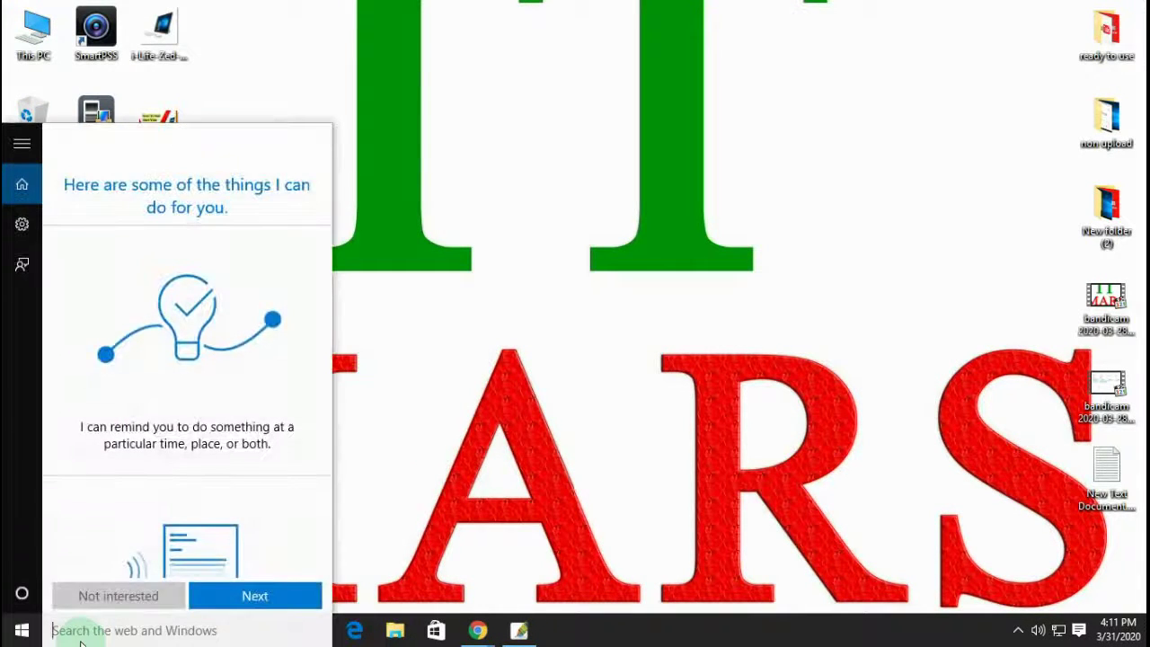
{"action": "type", "text": "system"}
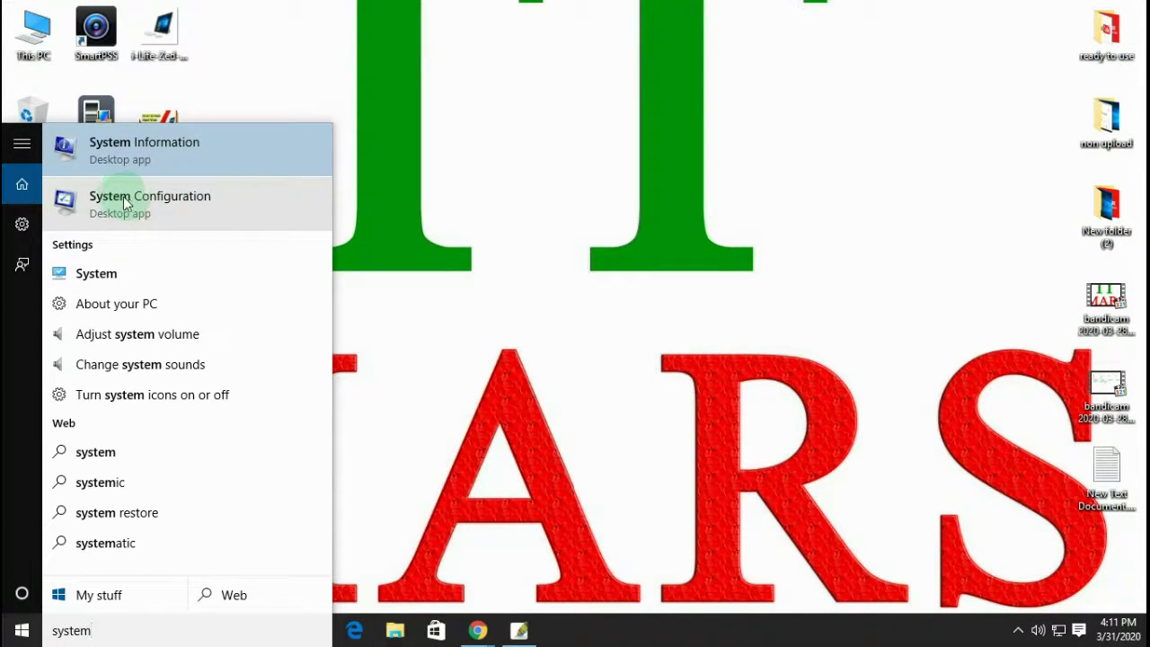
{"action": "left_click", "coordinate": [124, 203]}
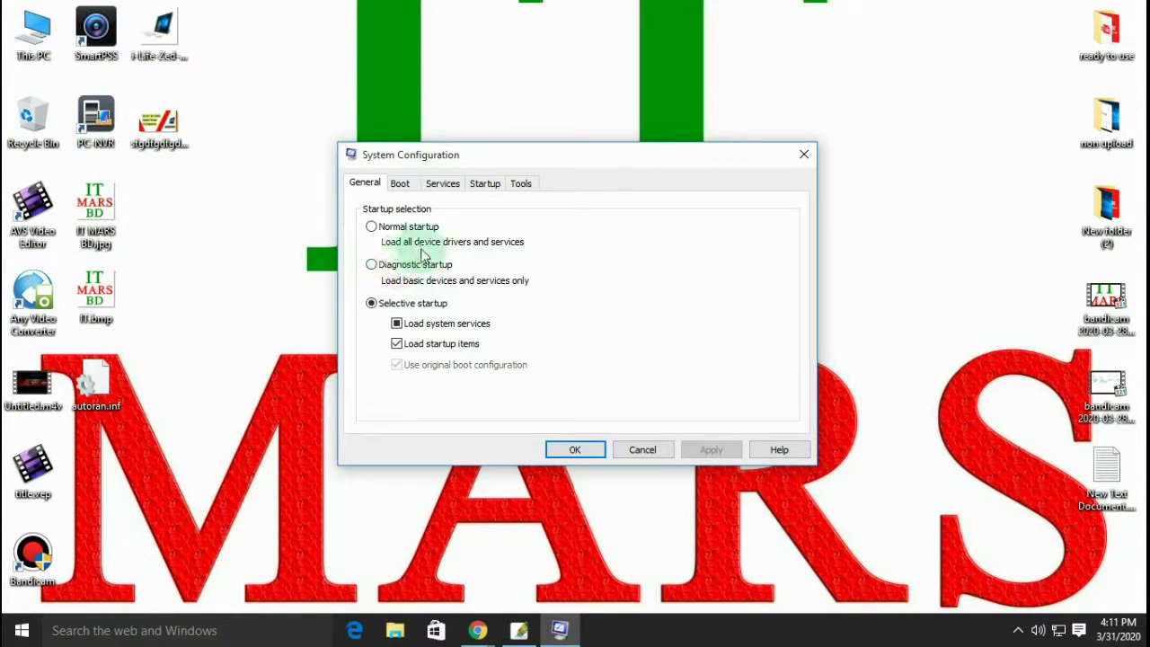
Switch the startup selection to Normal startup and back to Selective startup, and bring up the boot settings.
{"action": "left_click", "coordinate": [373, 229]}
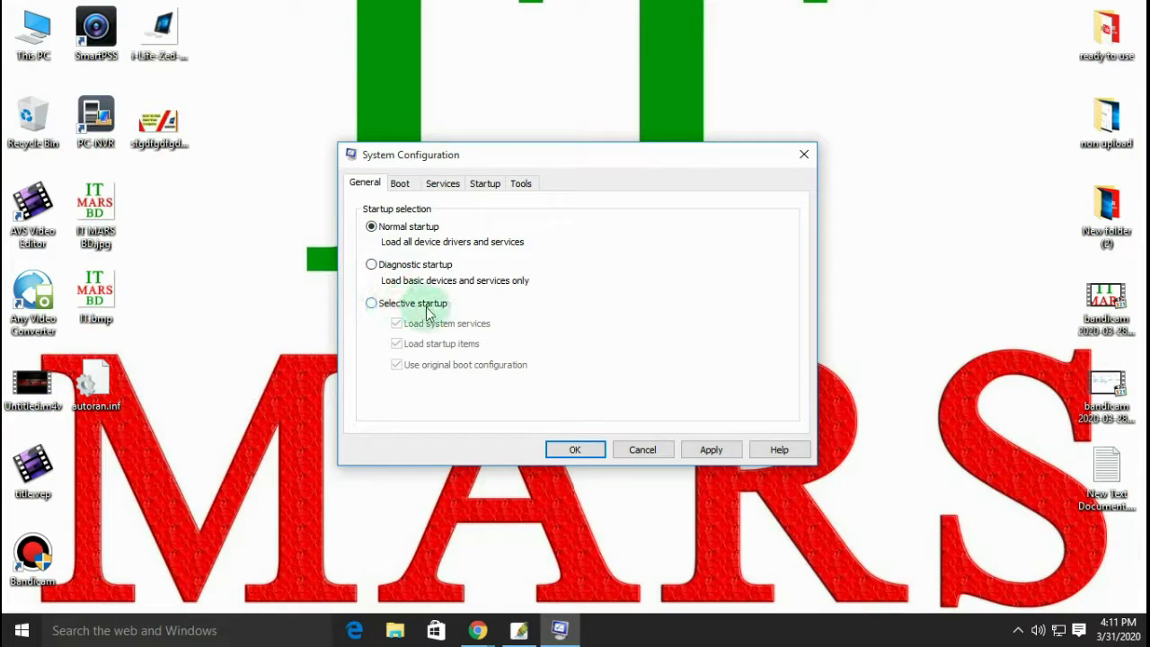
{"action": "left_click", "coordinate": [372, 304]}
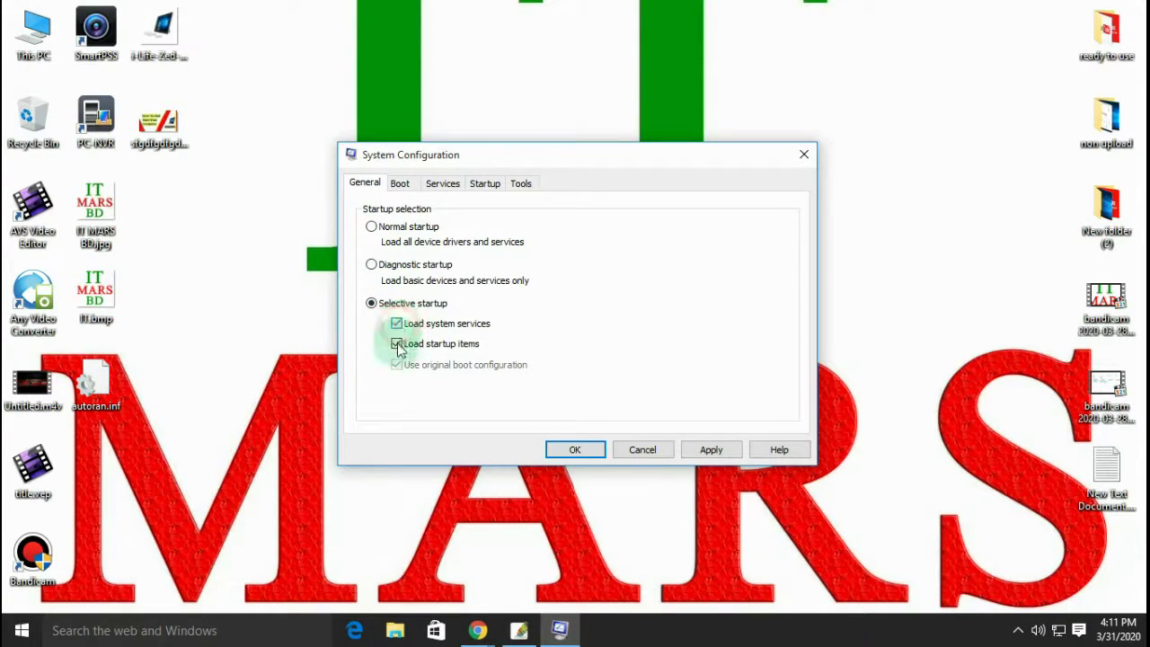
{"action": "left_click", "coordinate": [405, 192]}
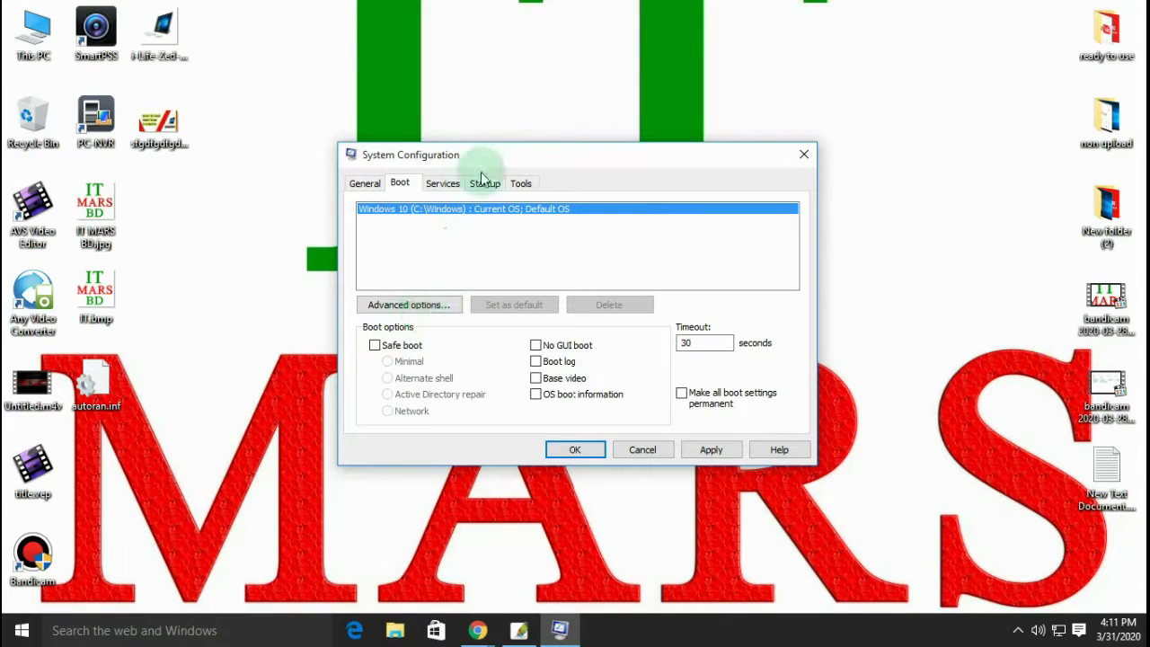
View the computer's drives in This PC and return to System Configuration.
{"action": "double_click", "coordinate": [33, 32]}
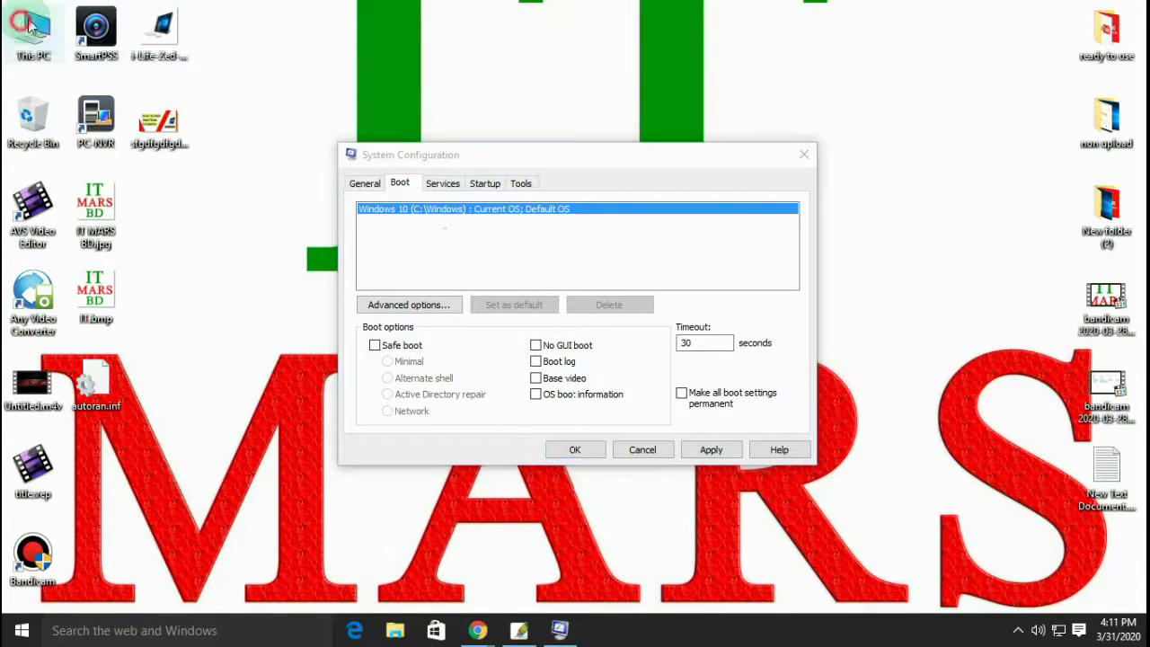
{"action": "left_click", "coordinate": [838, 93]}
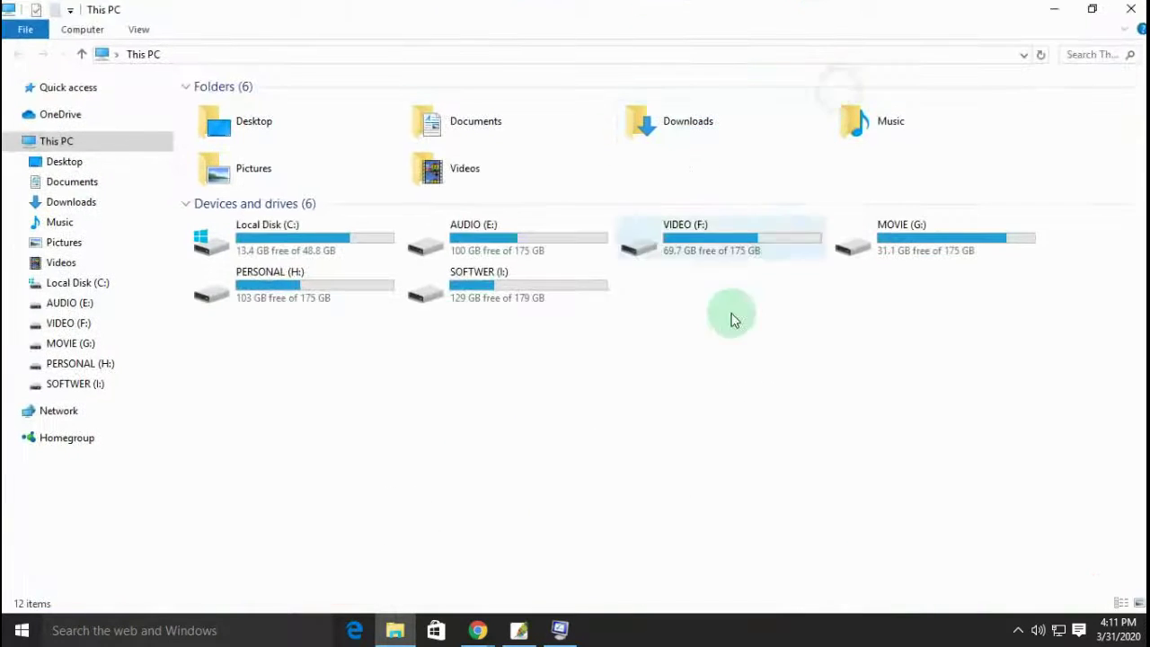
{"action": "left_click", "coordinate": [560, 630]}
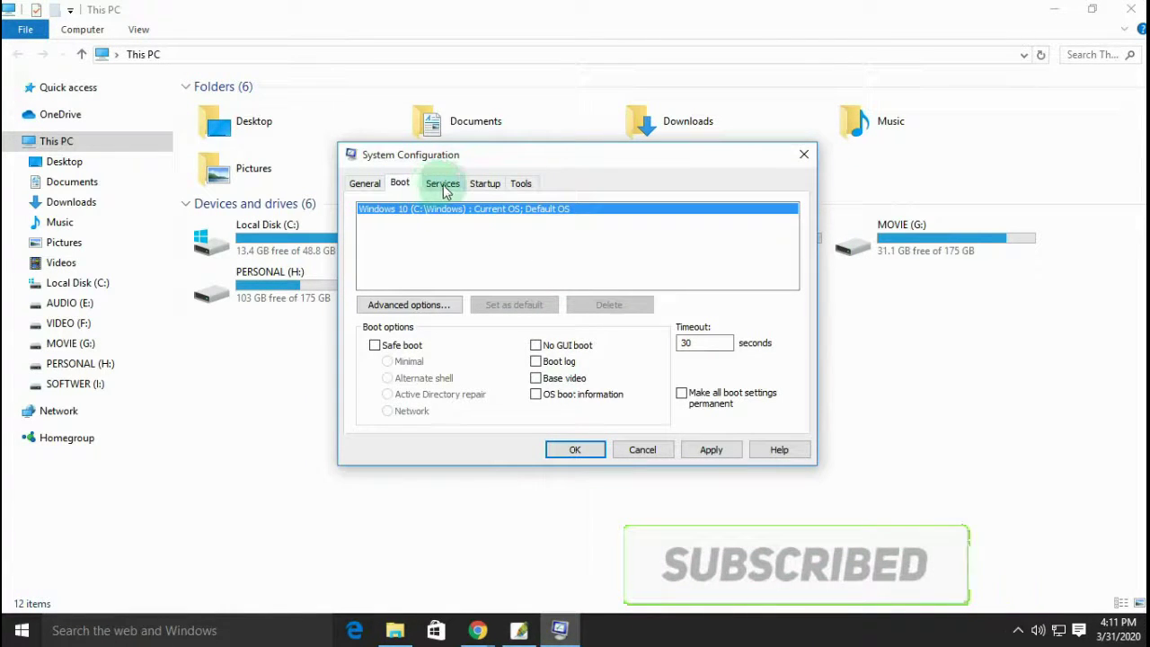
Enable No GUI boot and set the boot timeout to 5 seconds.
{"action": "left_click", "coordinate": [536, 346]}
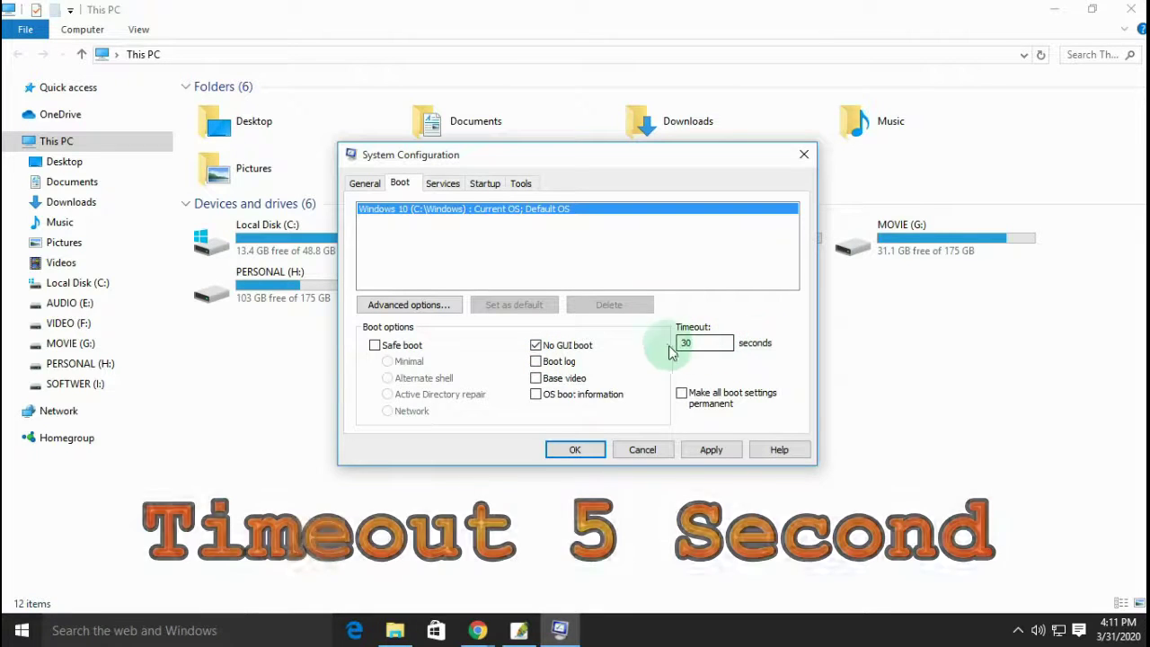
{"action": "double_click", "coordinate": [703, 343]}
{"action": "type", "text": "5"}
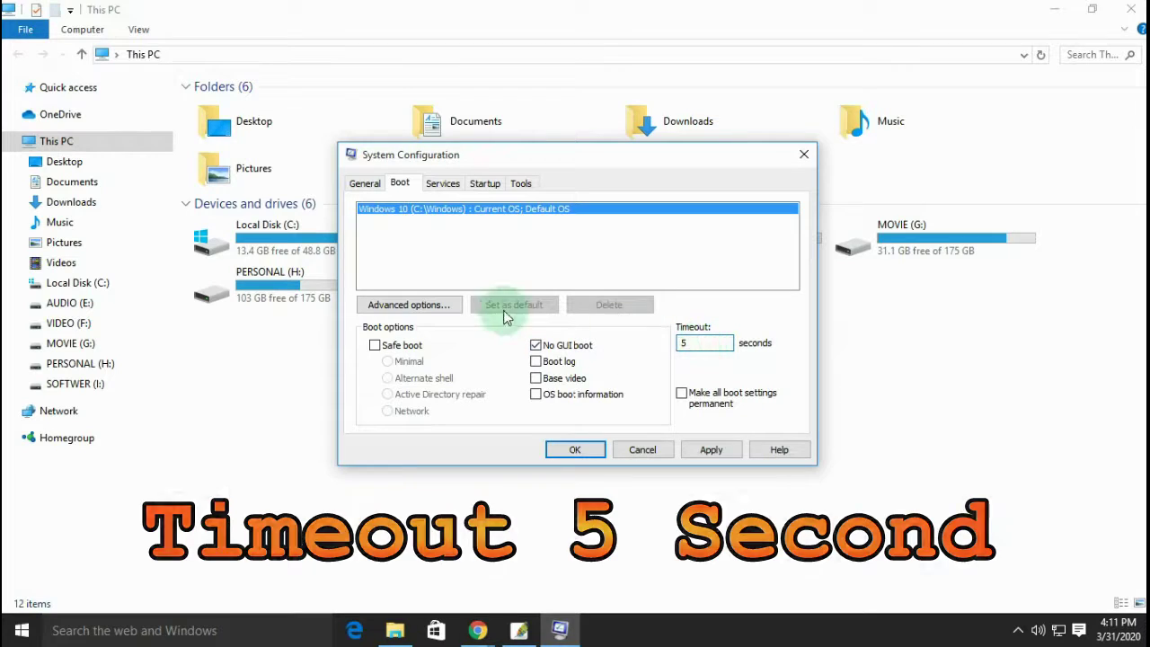
In the advanced boot options, set the number of processors to 2 and enable maximum memory at 4096.
{"action": "left_click", "coordinate": [379, 309]}
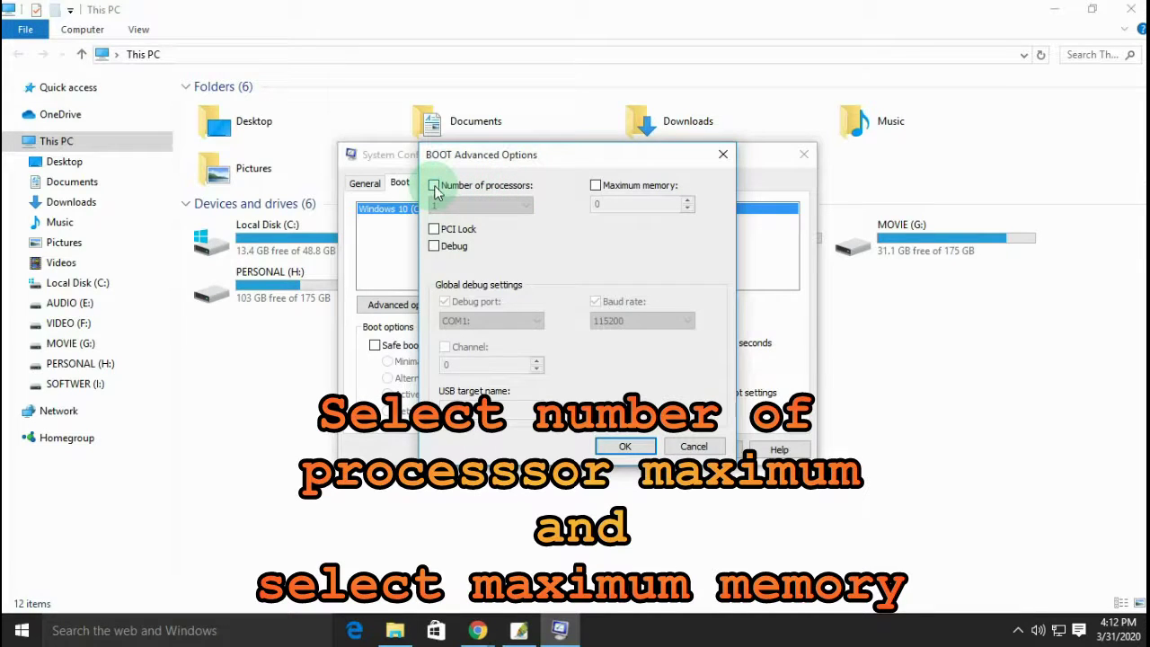
{"action": "left_click", "coordinate": [434, 186]}
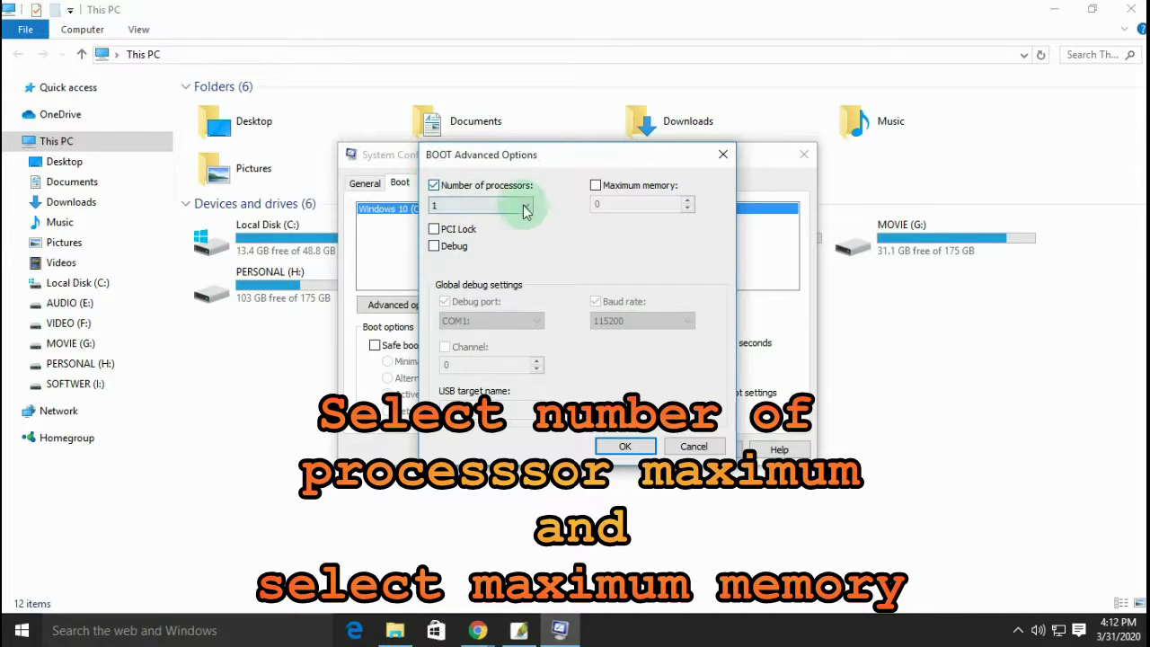
{"action": "left_click", "coordinate": [524, 206]}
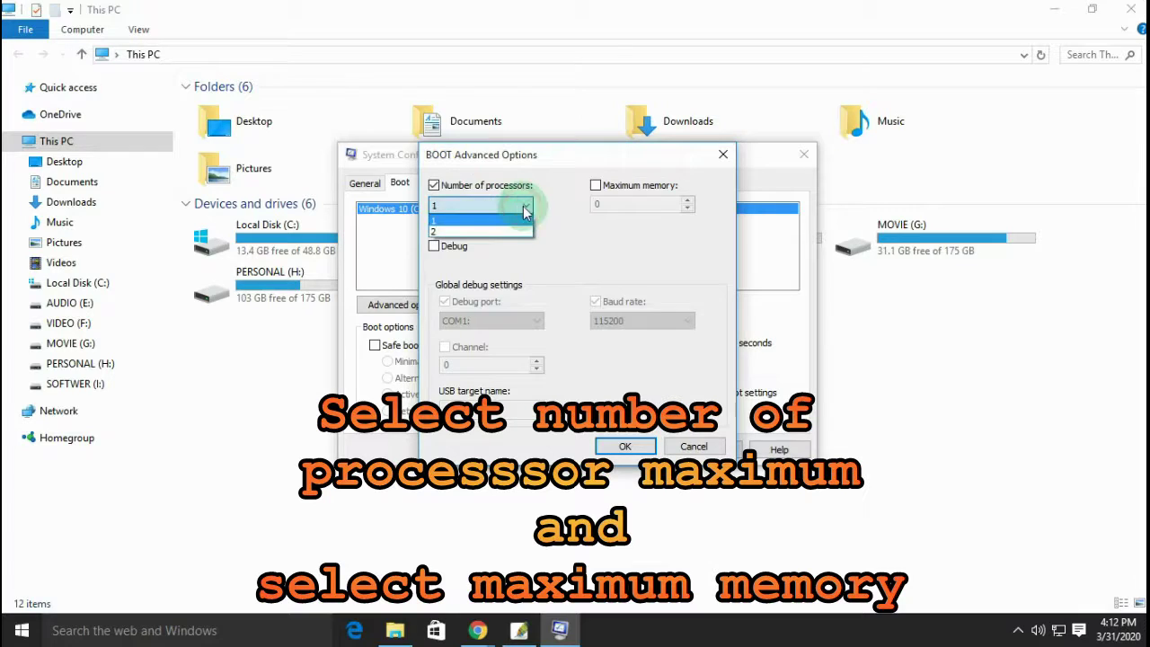
{"action": "left_click", "coordinate": [439, 232]}
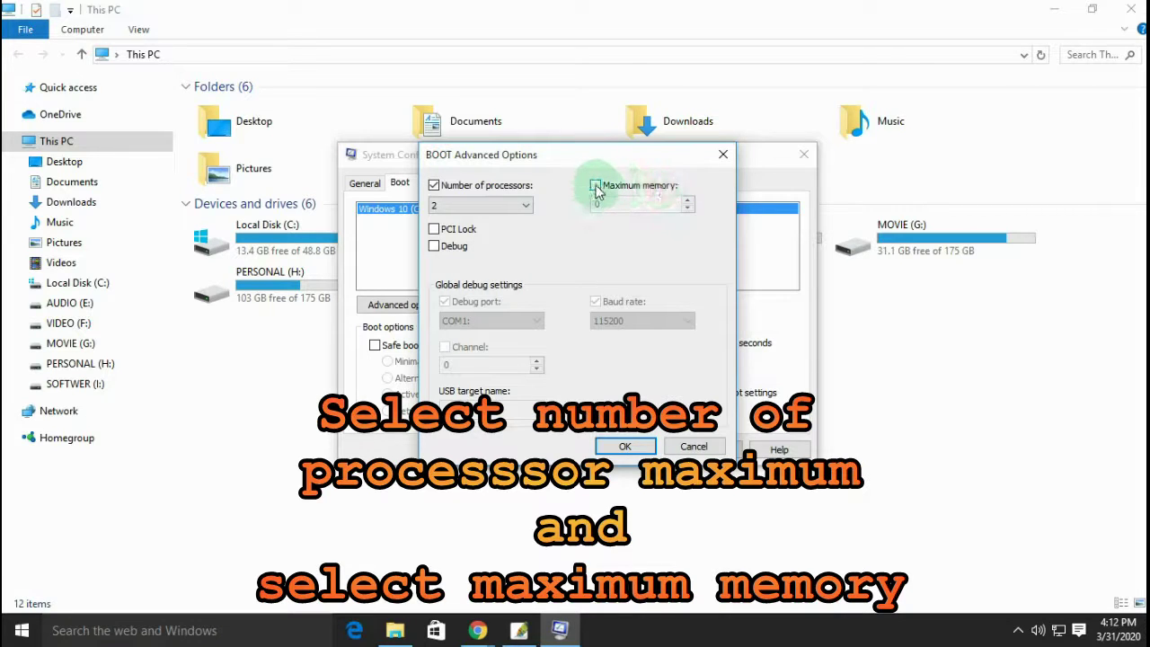
{"action": "left_click", "coordinate": [597, 186]}
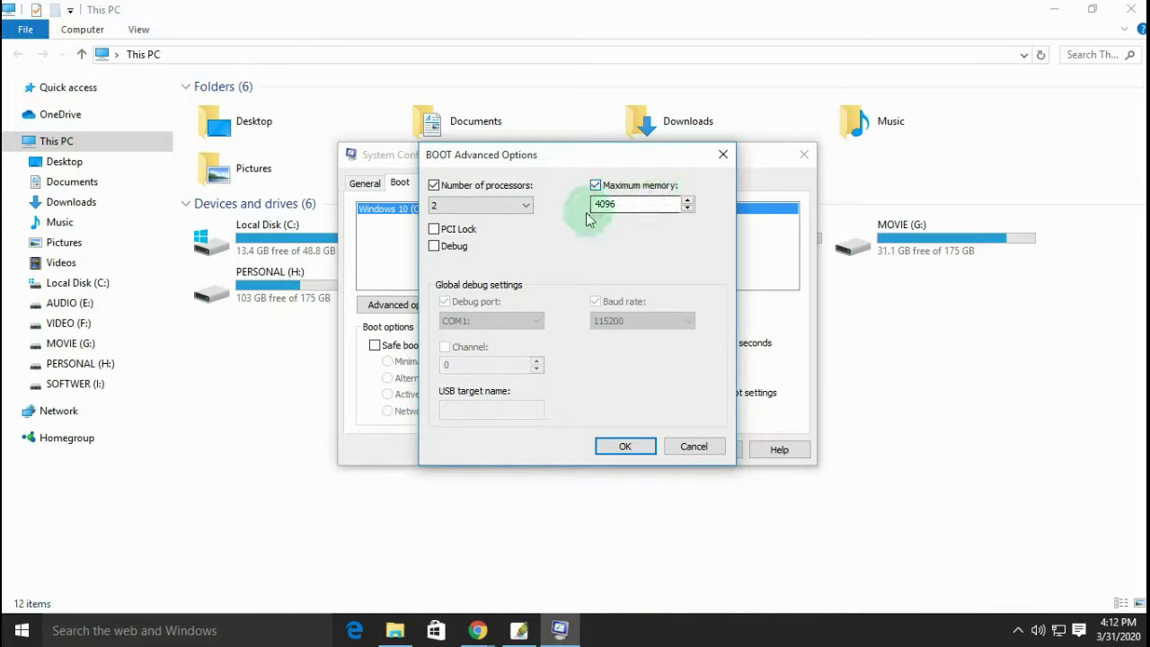
{"action": "left_click", "coordinate": [626, 448]}
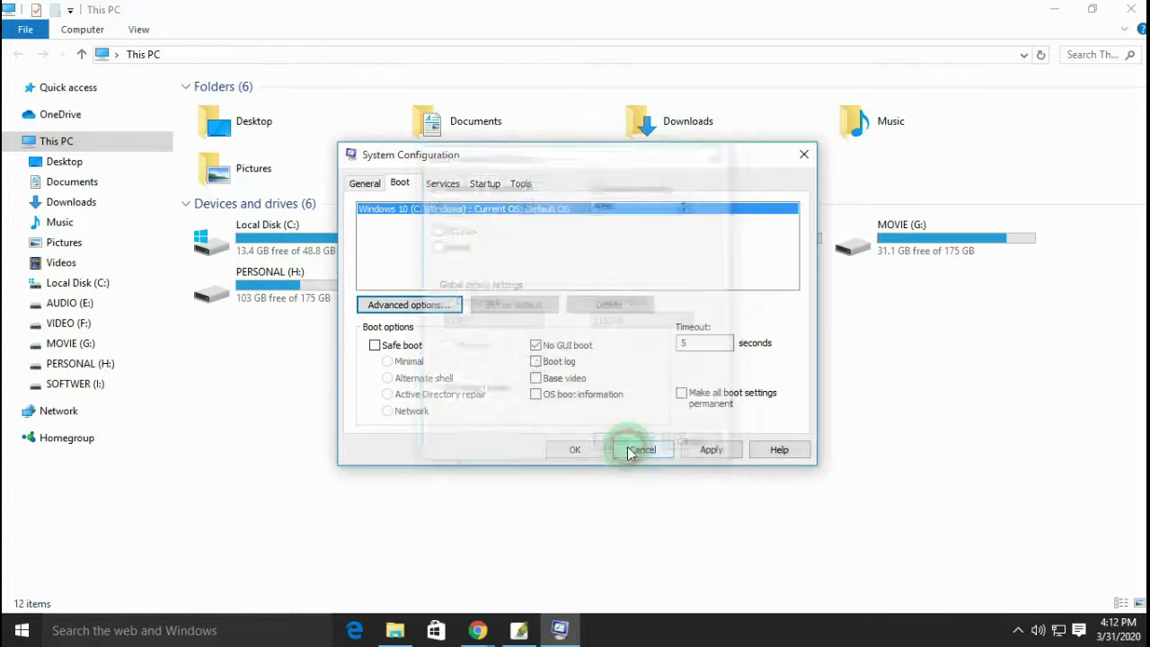
View the services list, and open Task Manager's startup items from System Configuration.
{"action": "left_click", "coordinate": [448, 186]}
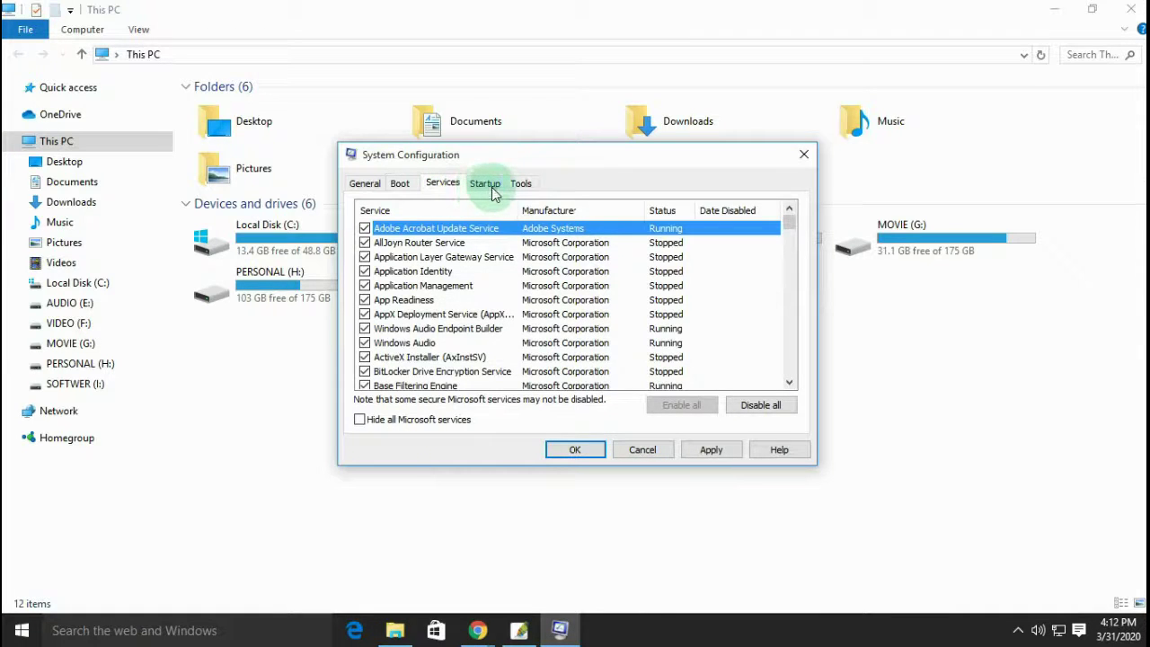
{"action": "left_click", "coordinate": [485, 184]}
{"action": "left_click", "coordinate": [578, 236]}
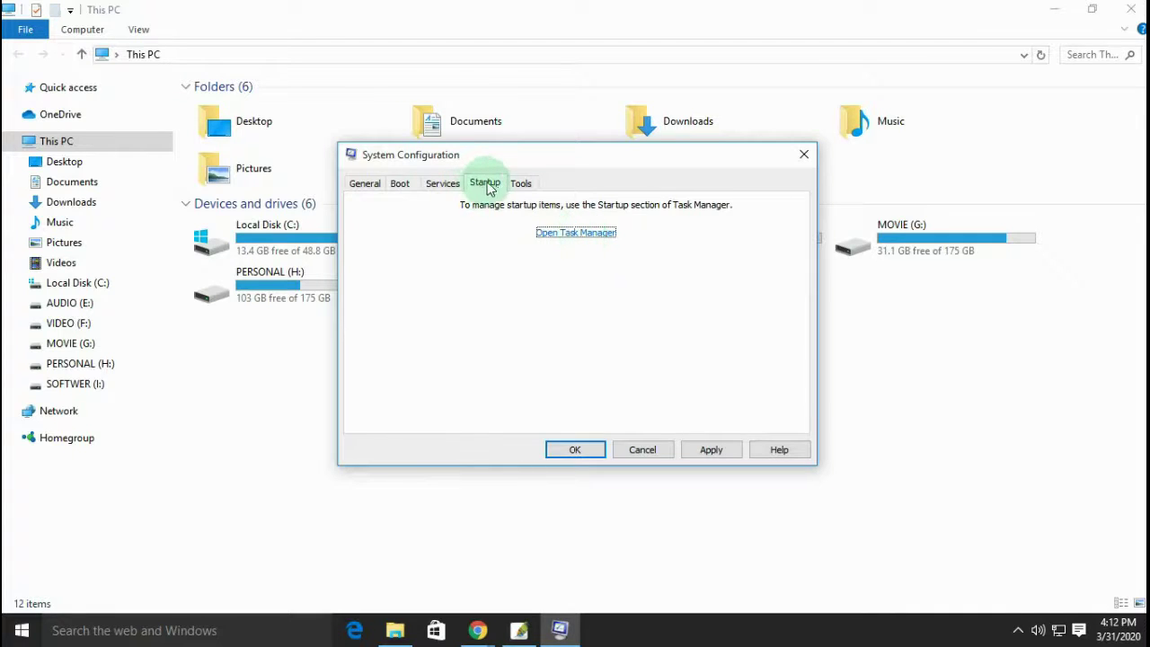
{"action": "left_click", "coordinate": [571, 237]}
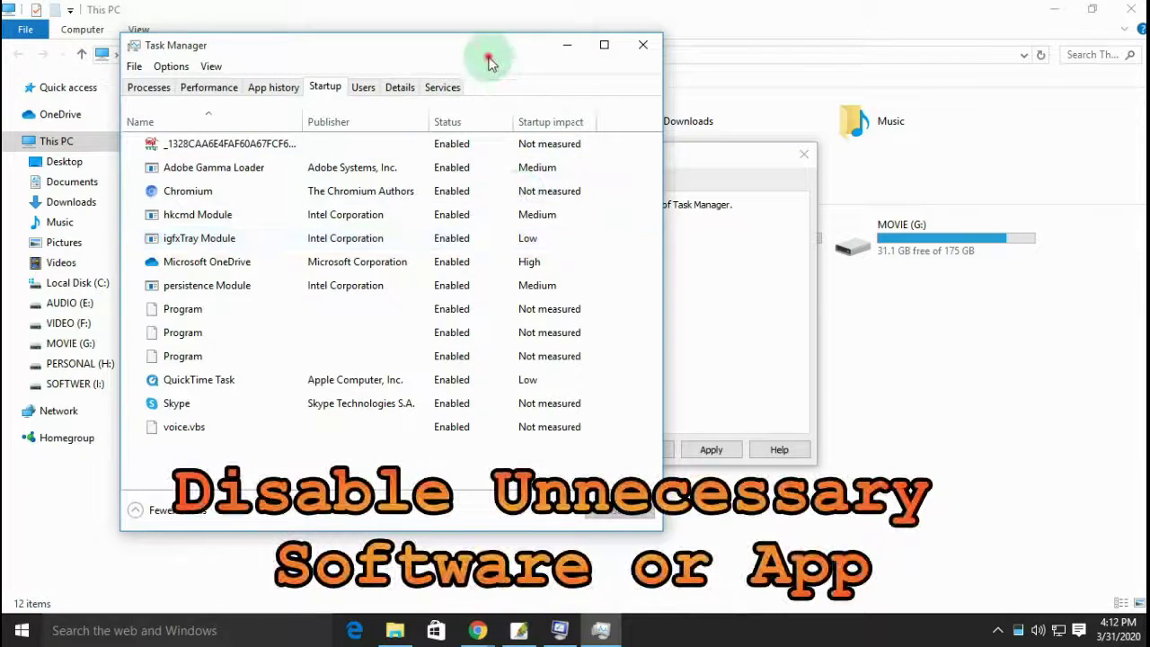
{"action": "left_click_drag", "start_coordinate": [490, 61], "coordinate": [637, 76]}
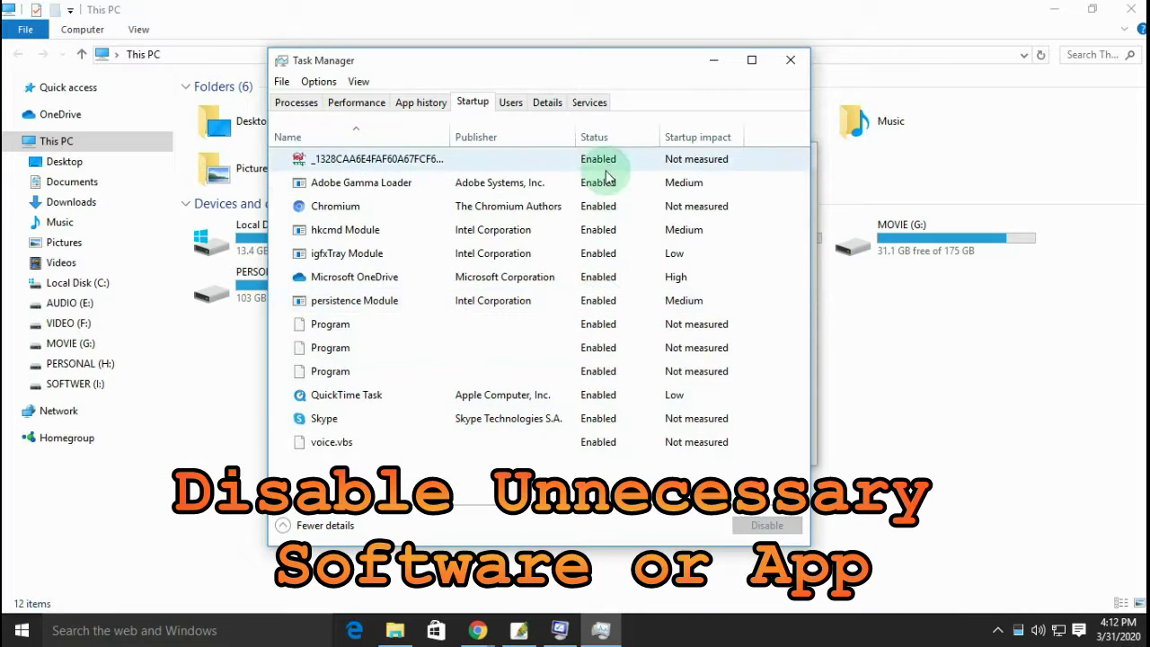
Disable Skype in the list of startup items and close Task Manager.
{"action": "left_click", "coordinate": [599, 422]}
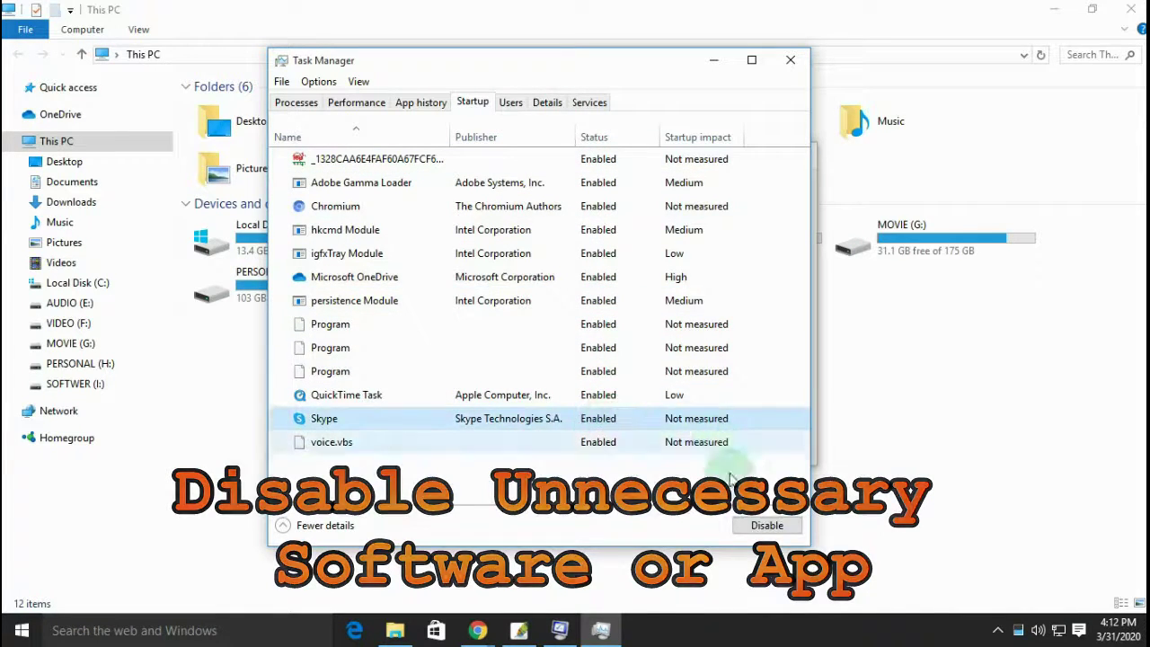
{"action": "left_click", "coordinate": [751, 530]}
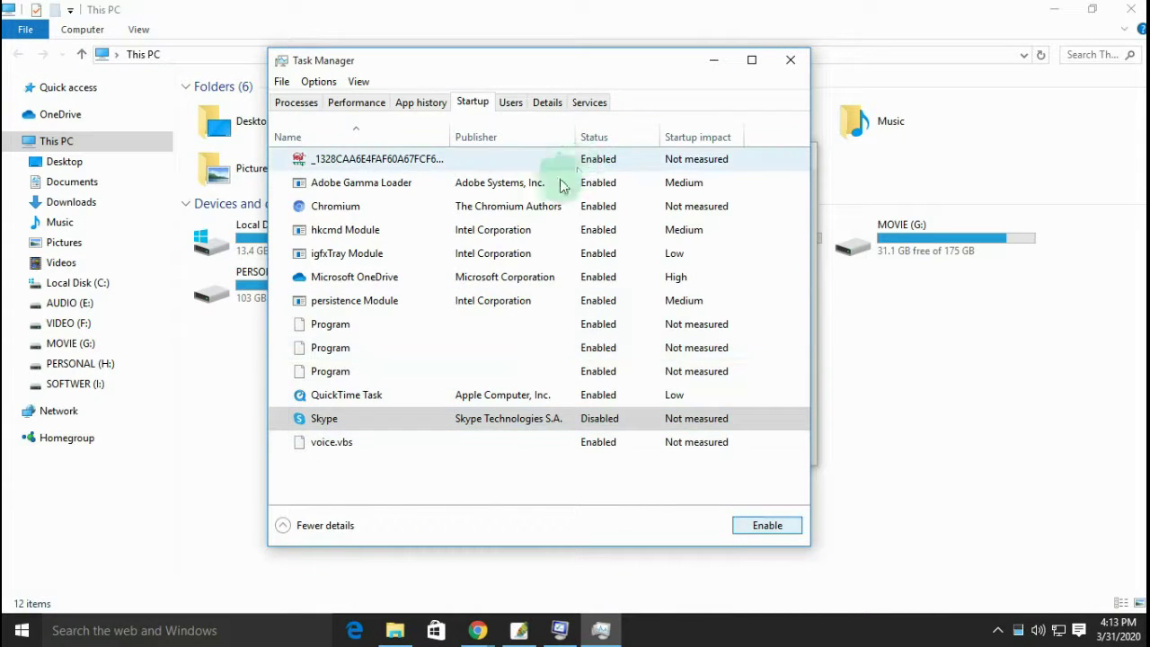
{"action": "left_click", "coordinate": [790, 61]}
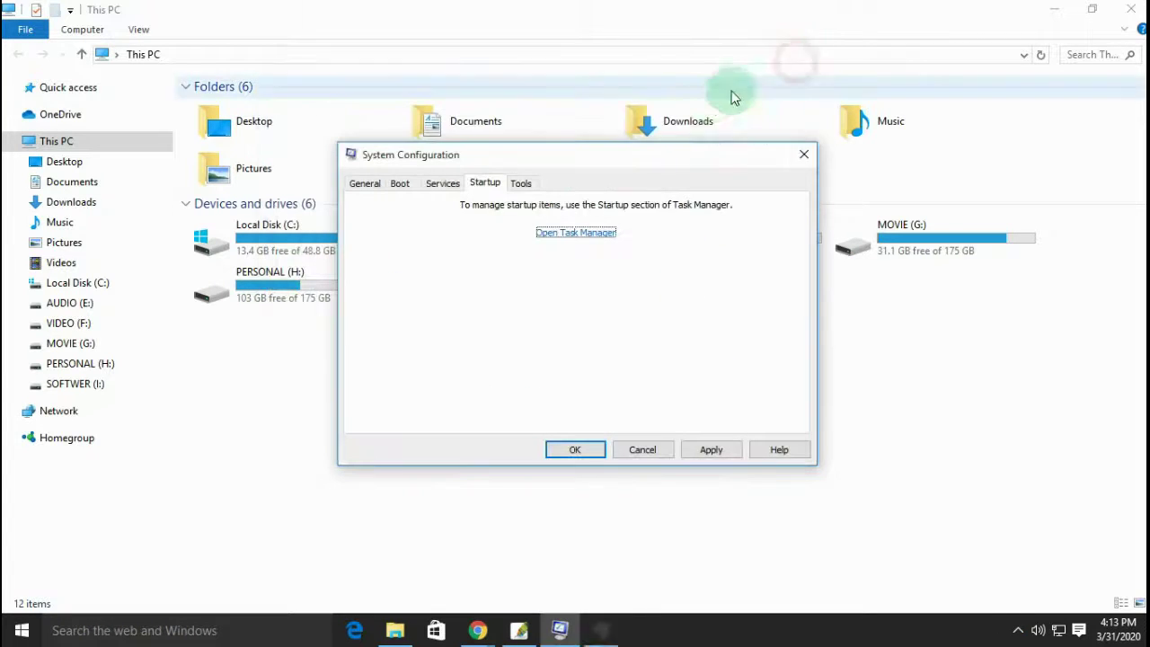
View the available tools, and apply the configuration changes, dismissing System Configuration without restarting the computer.
{"action": "left_click", "coordinate": [521, 184]}
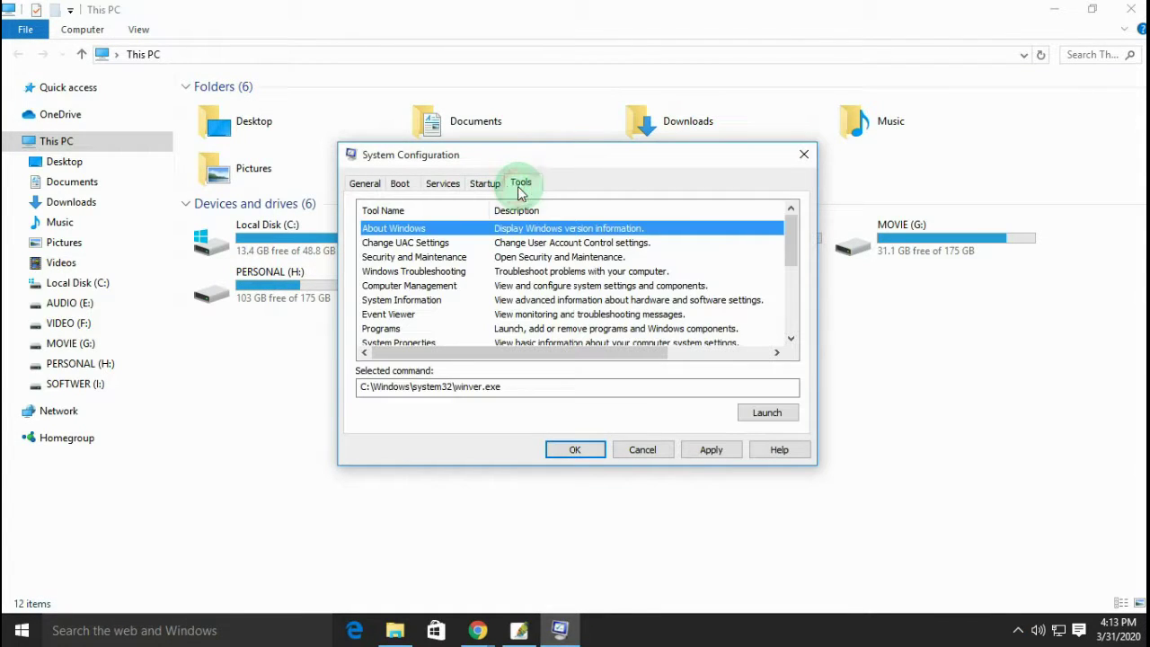
{"action": "left_click", "coordinate": [707, 453]}
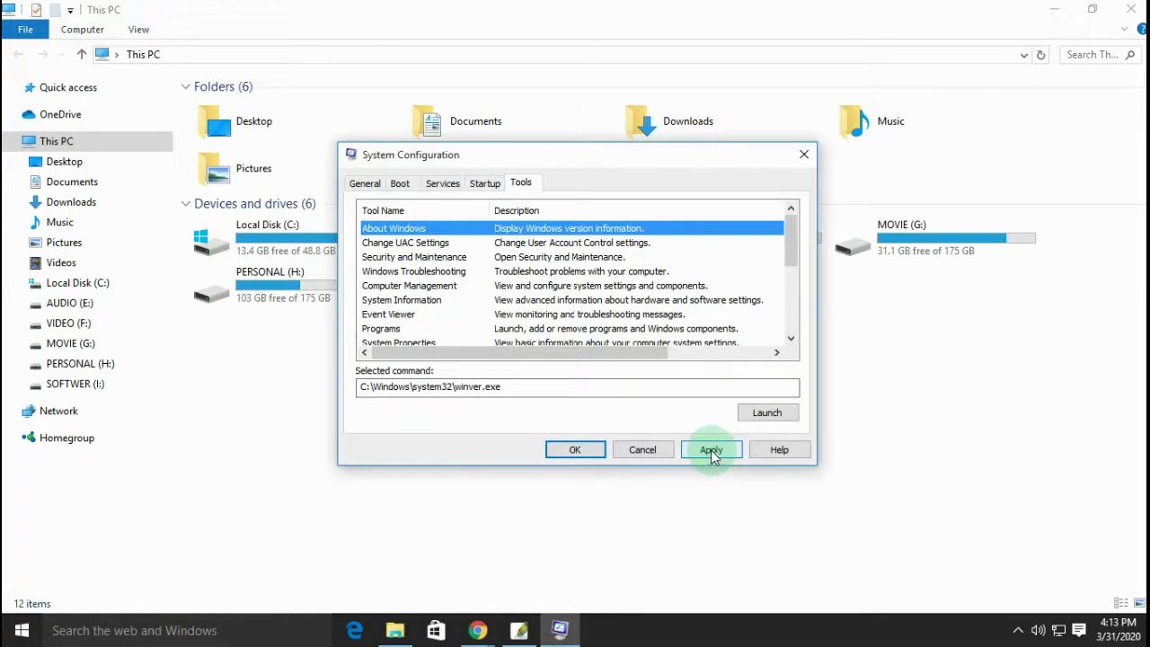
{"action": "left_click", "coordinate": [711, 451]}
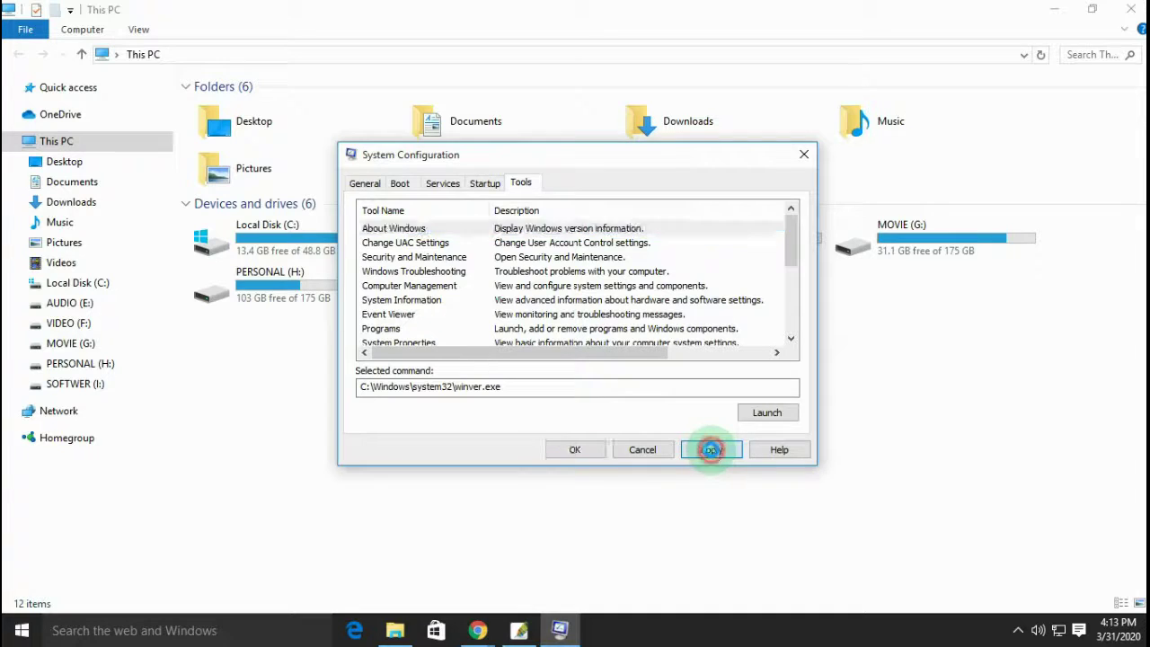
{"action": "left_click", "coordinate": [575, 453]}
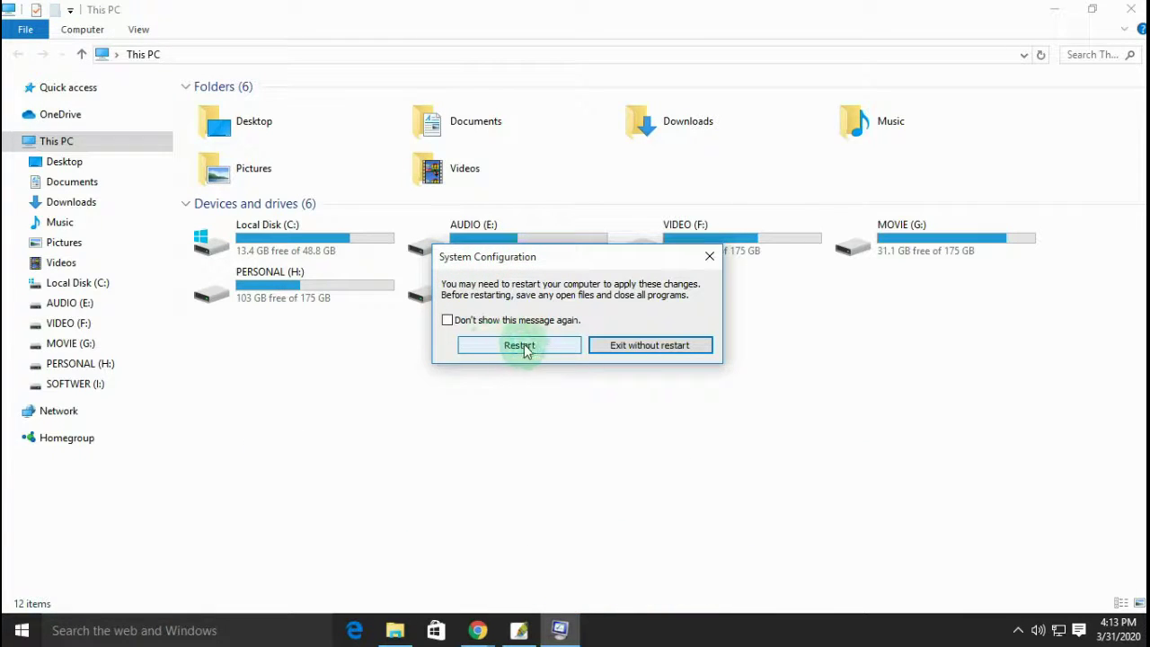
{"action": "left_click", "coordinate": [709, 256]}
Close the This PC window and refresh the desktop twice.
{"action": "left_click", "coordinate": [1130, 9]}
{"action": "right_click", "coordinate": [490, 129]}
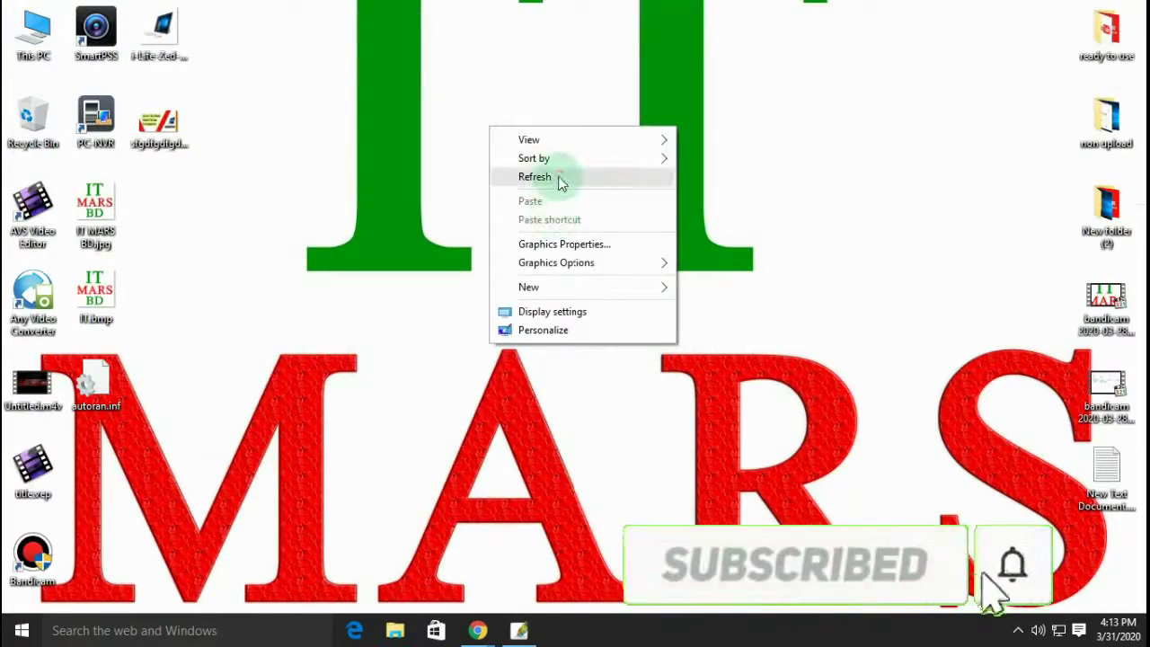
{"action": "left_click", "coordinate": [556, 176]}
{"action": "right_click", "coordinate": [522, 192]}
{"action": "left_click", "coordinate": [578, 243]}
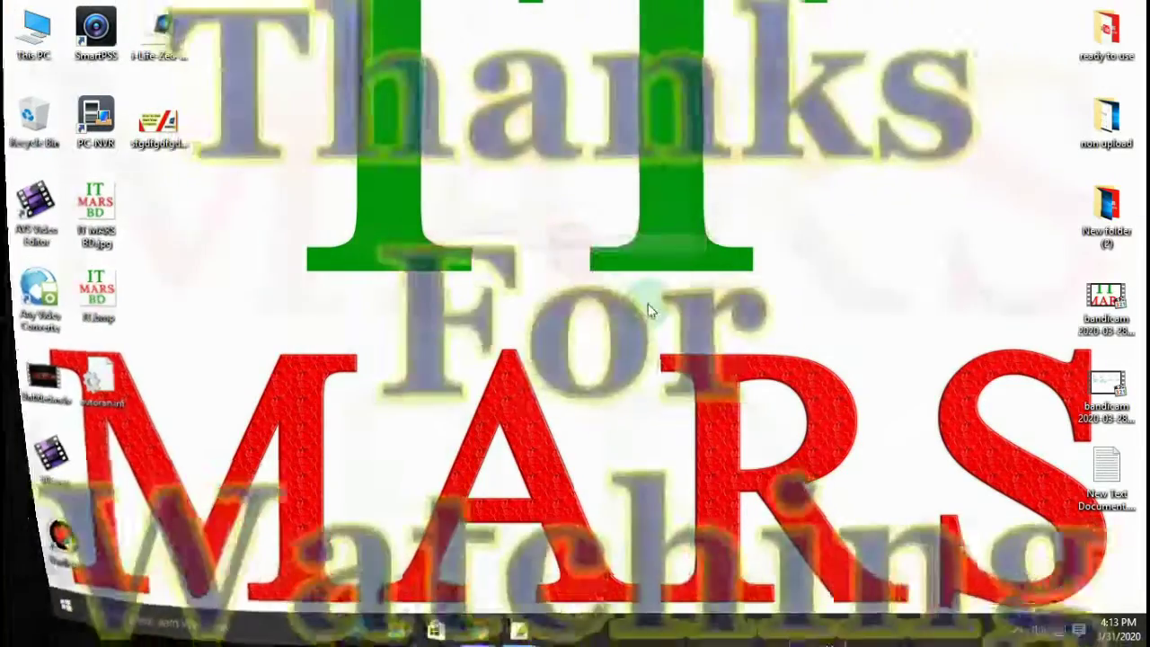